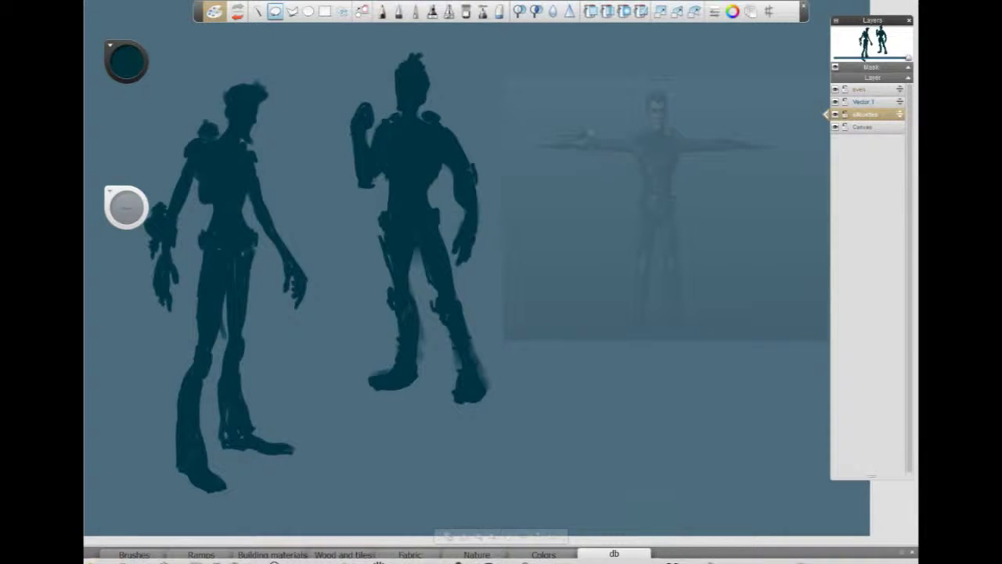
- Block in a third standing figure's dark silhouette, with head, torso, arms and legs, beside the two existing ones
key(ctrl+d)
key(b)
mouse_move(603, 173)
mouse_down()
mouse_move(587, 202)
mouse_move(606, 239)
mouse_move(607, 231)
mouse_move(623, 240)
mouse_move(603, 290)
mouse_move(654, 266)
mouse_move(582, 290)
mouse_move(615, 336)
mouse_move(598, 345)
mouse_move(613, 370)
mouse_up()
key(space)
drag(591, 411, 561, 389)
mouse_move(589, 331)
mouse_down()
mouse_move(602, 389)
mouse_move(640, 448)
mouse_move(565, 368)
mouse_move(578, 466)
mouse_move(548, 474)
mouse_move(561, 335)
mouse_up()
mouse_move(627, 234)
mouse_down()
mouse_move(639, 302)
mouse_move(632, 360)
mouse_up()
mouse_move(541, 249)
mouse_down()
mouse_move(533, 313)
mouse_move(505, 338)
mouse_up()
drag(520, 285, 499, 354)
- Refine the third silhouette's shoulders, arms and hands, and fill in the gaps in its torso
key(b)
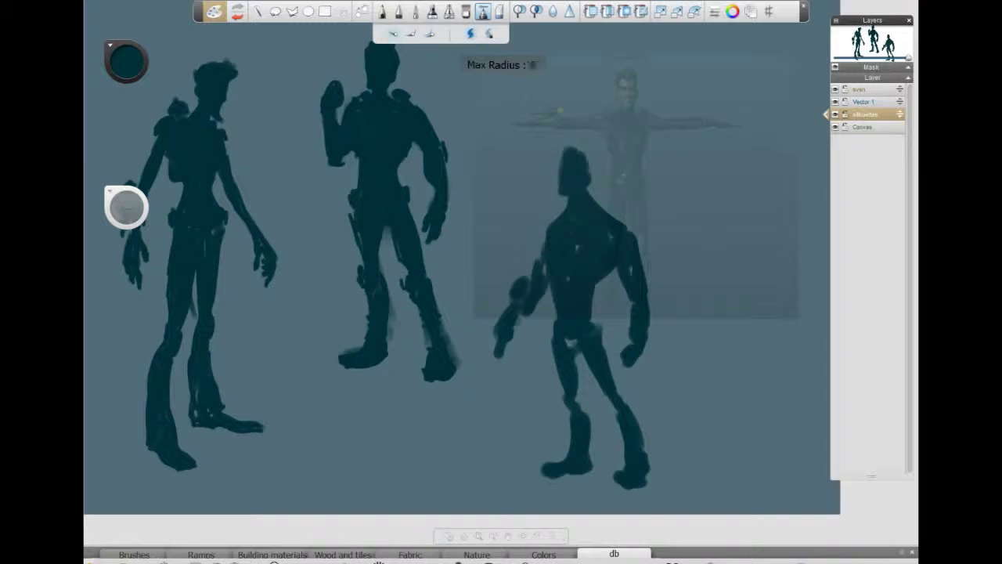
mouse_move(549, 227)
mouse_down()
mouse_move(544, 276)
mouse_move(516, 329)
mouse_up()
mouse_move(619, 223)
mouse_down()
mouse_move(638, 235)
mouse_move(647, 310)
mouse_move(645, 349)
mouse_move(620, 353)
mouse_move(624, 368)
mouse_up()
key(e)
key(b)
drag(507, 332, 513, 366)
mouse_move(504, 337)
mouse_down()
mouse_move(497, 380)
mouse_move(493, 361)
mouse_move(498, 369)
mouse_up()
drag(501, 367, 504, 377)
drag(505, 318, 513, 312)
drag(546, 281, 544, 300)
drag(549, 217, 542, 235)
drag(580, 235, 568, 278)
- Shape the third silhouette's head with a tuft of hair and define the neck down to the shoulder
mouse_move(562, 174)
mouse_down()
mouse_move(559, 192)
mouse_move(556, 149)
mouse_up()
mouse_move(563, 149)
mouse_down()
mouse_move(569, 141)
mouse_move(589, 159)
mouse_up()
mouse_move(590, 159)
mouse_down()
mouse_move(595, 202)
mouse_move(617, 219)
mouse_up()
- Build up the third silhouette's hips and legs, with knee bumps, wide boots and feet
drag(557, 319, 557, 334)
mouse_move(603, 318)
mouse_down()
mouse_move(603, 332)
mouse_move(570, 350)
mouse_move(614, 411)
mouse_up()
drag(609, 368, 621, 400)
mouse_move(617, 409)
mouse_down()
mouse_move(623, 468)
mouse_move(614, 492)
mouse_up()
drag(646, 490, 625, 497)
drag(649, 450, 648, 491)
drag(620, 413, 624, 425)
drag(564, 397, 569, 407)
drag(580, 354, 573, 379)
mouse_move(576, 379)
mouse_down()
mouse_move(584, 411)
mouse_move(596, 473)
mouse_up()
drag(595, 473, 555, 474)
mouse_move(550, 469)
mouse_down()
mouse_move(540, 468)
mouse_move(557, 473)
mouse_move(563, 461)
mouse_up()
drag(616, 492, 649, 481)
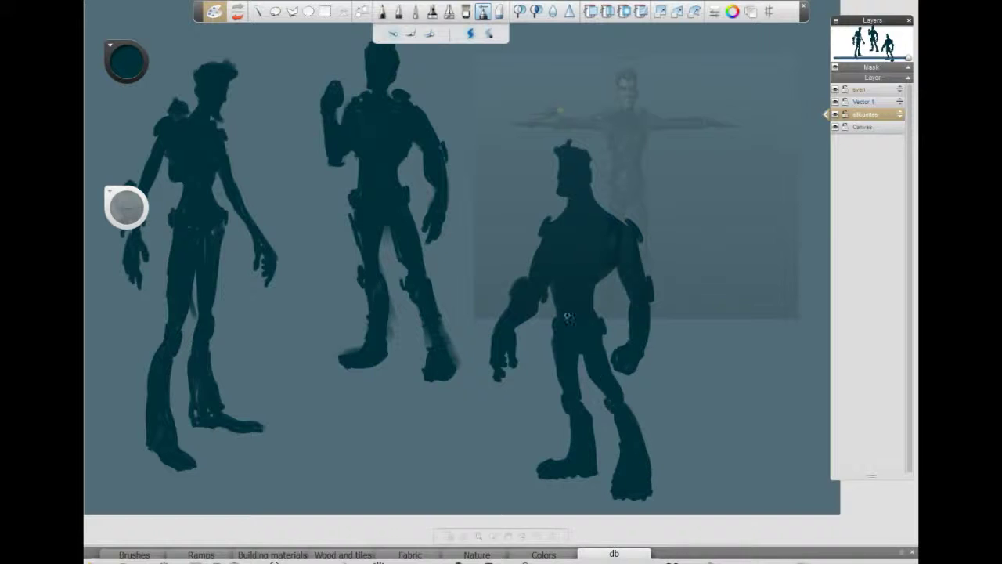
- Add jagged gear to the third silhouette's left-hand forearm and reshape the hair and face contour
mouse_move(517, 281)
mouse_down()
mouse_move(489, 315)
mouse_move(517, 277)
mouse_move(494, 307)
mouse_up()
drag(496, 307, 491, 313)
drag(510, 281, 523, 274)
mouse_move(554, 147)
mouse_down()
mouse_move(563, 158)
mouse_move(581, 153)
mouse_move(592, 179)
mouse_up()
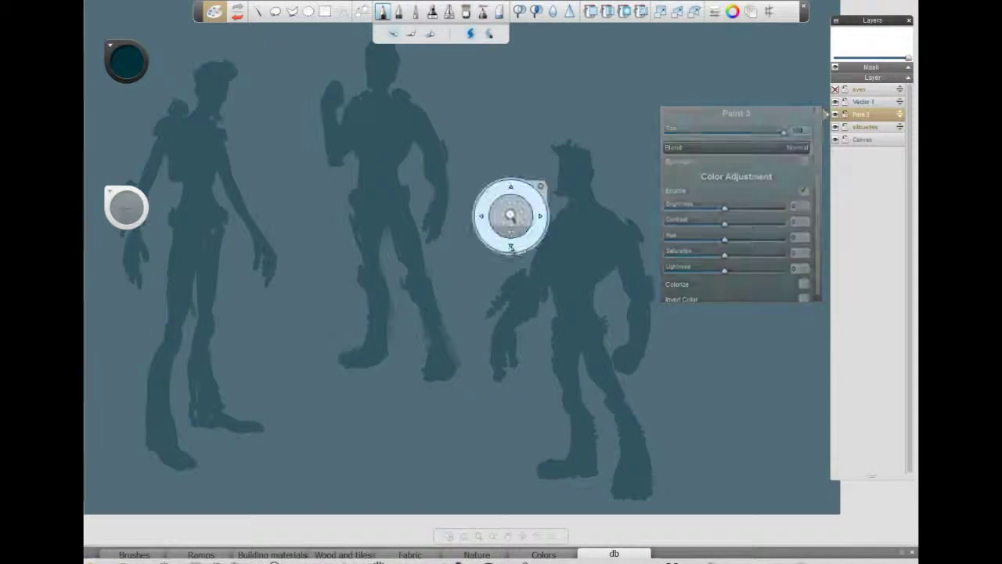
- Sketch the third figure's face profile, eyes, mouth, hairline, ear and jaw on the Paint 3 layer
drag(511, 247, 460, 188)
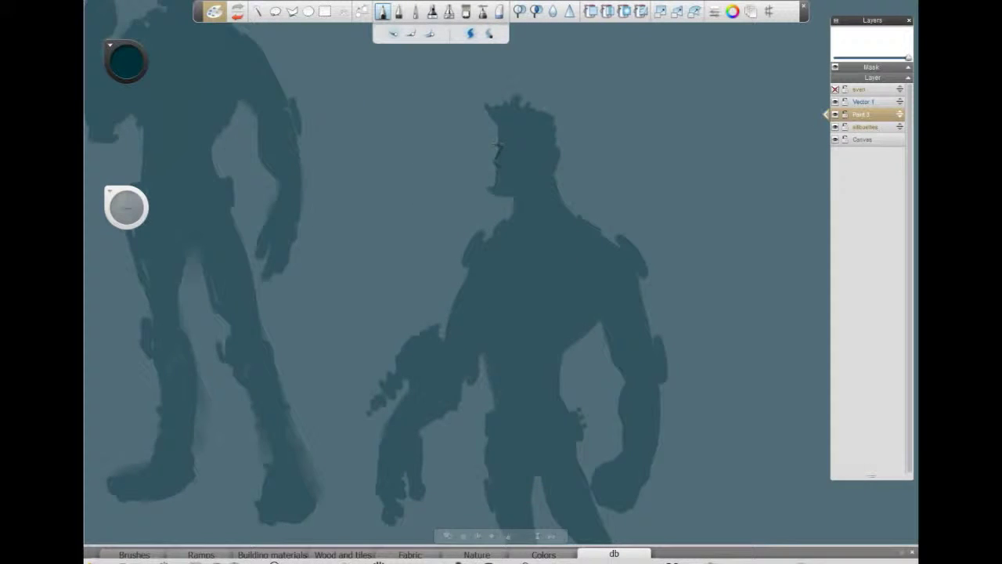
drag(501, 121, 514, 133)
mouse_move(476, 178)
mouse_down()
mouse_move(485, 212)
mouse_move(538, 184)
mouse_up()
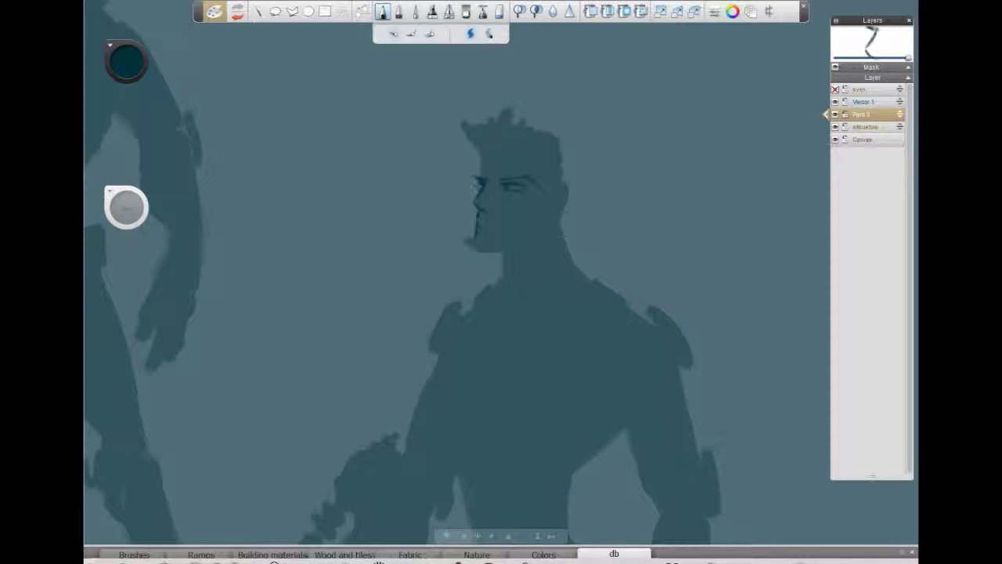
drag(473, 142, 465, 121)
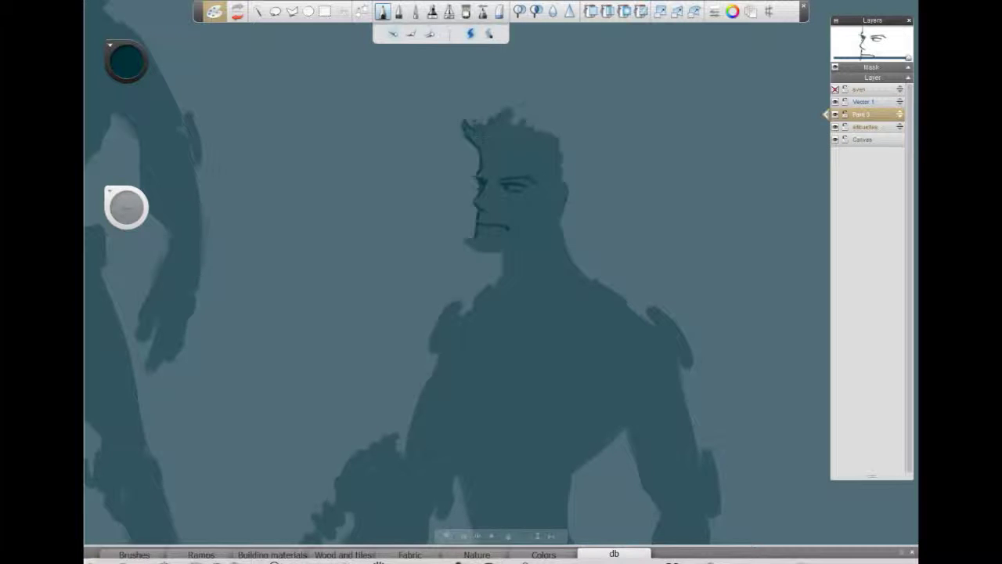
drag(559, 181, 563, 211)
drag(560, 220, 529, 242)
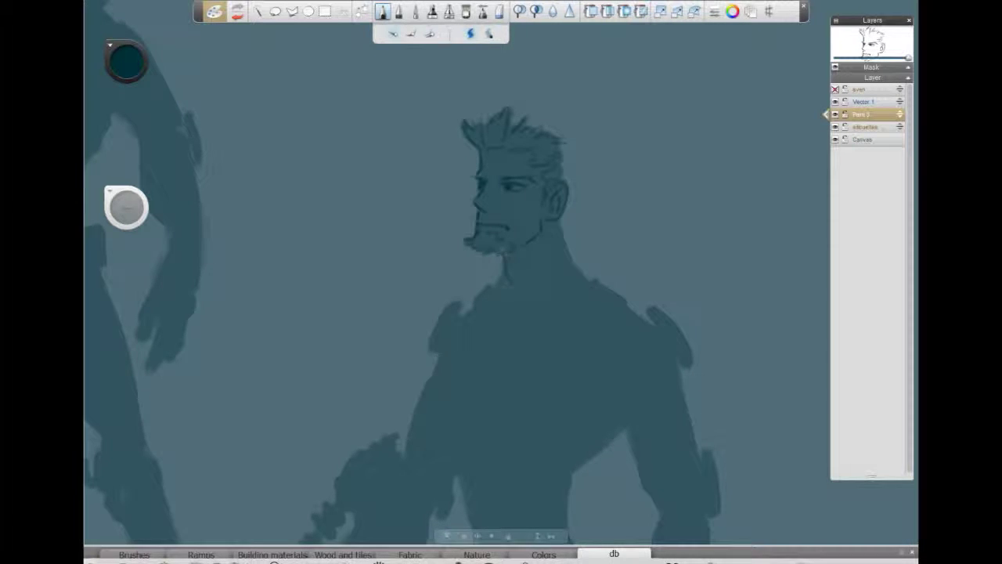
- Draw the third figure's neck line and the collar around the base of the neck
drag(562, 223, 570, 265)
mouse_move(498, 284)
mouse_down()
mouse_move(575, 263)
mouse_move(626, 304)
mouse_move(495, 313)
mouse_up()
drag(481, 293, 473, 311)
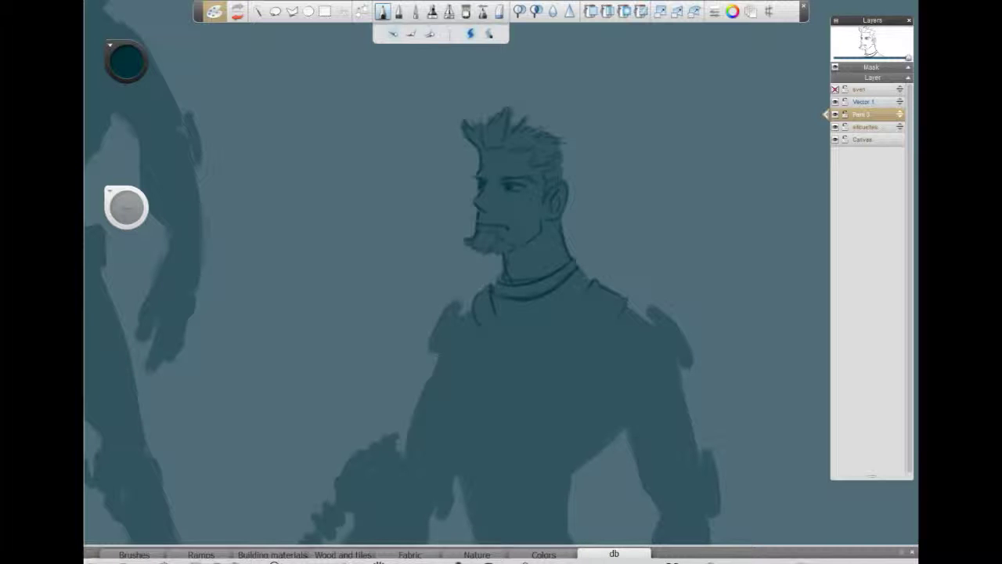
- Outline and detail the armour pads on both shoulders of the third figure
mouse_move(628, 305)
mouse_down()
mouse_move(651, 325)
mouse_move(662, 361)
mouse_up()
mouse_move(647, 303)
mouse_down()
mouse_move(690, 352)
mouse_move(663, 335)
mouse_move(664, 365)
mouse_move(650, 349)
mouse_up()
drag(456, 308, 432, 343)
drag(669, 360, 679, 367)
drag(465, 307, 440, 349)
drag(456, 303, 432, 358)
- Sketch the chest vest with its shoulder straps, horizontal chest band, side strap and curved lower edge
key(space)
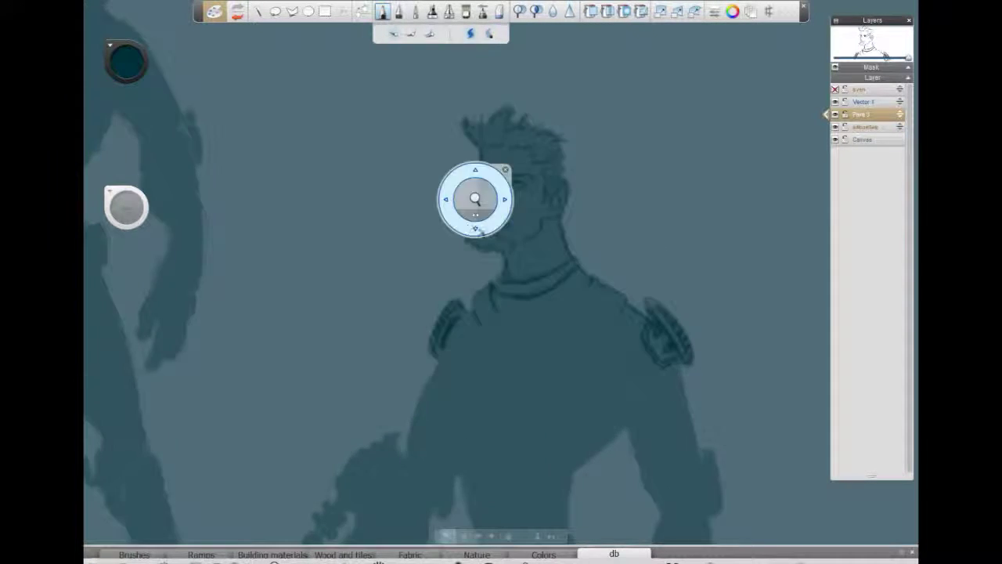
drag(476, 200, 473, 85)
drag(573, 148, 623, 187)
drag(589, 166, 566, 202)
drag(625, 190, 590, 222)
mouse_move(489, 174)
mouse_down()
mouse_move(494, 205)
mouse_move(557, 216)
mouse_up()
mouse_move(479, 231)
mouse_down()
mouse_move(570, 237)
mouse_move(595, 338)
mouse_up()
drag(580, 241, 617, 321)
mouse_move(483, 179)
mouse_down()
mouse_move(492, 234)
mouse_move(469, 233)
mouse_move(490, 343)
mouse_move(567, 308)
mouse_up()
key(e)
key(b)
drag(470, 345, 581, 323)
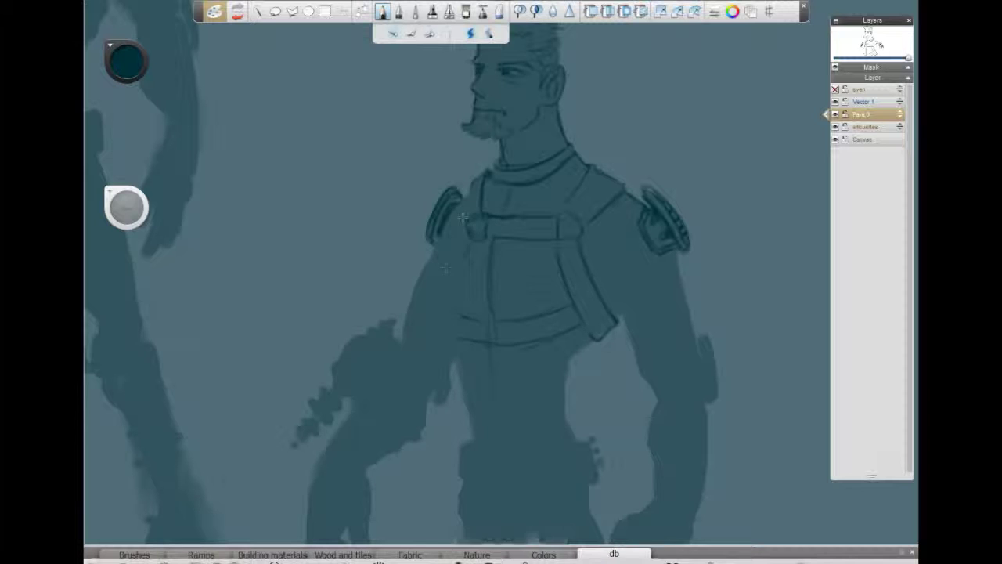
- Outline the armpit, waist and both upper arms, and add the elbow guard on the right-hand arm
drag(463, 236, 452, 293)
drag(470, 195, 458, 205)
mouse_move(434, 255)
mouse_down()
mouse_move(404, 343)
mouse_move(450, 299)
mouse_move(472, 440)
mouse_up()
drag(569, 363, 583, 442)
drag(596, 342, 574, 360)
mouse_move(615, 301)
mouse_down()
mouse_move(627, 349)
mouse_move(658, 398)
mouse_up()
drag(675, 251, 701, 395)
drag(705, 351, 714, 409)
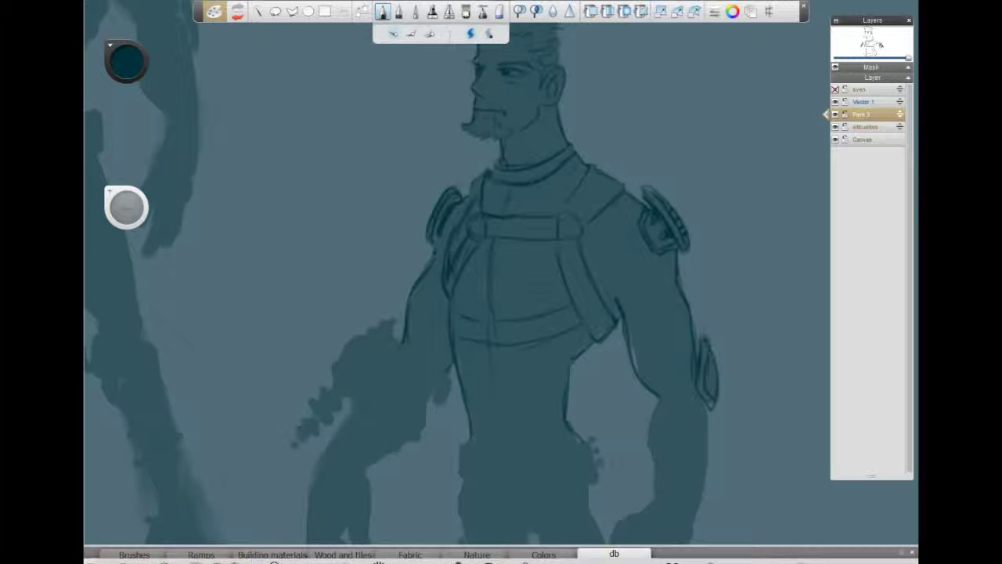
- Draw the elbow folds and a layered forearm guard on the right-hand arm
drag(689, 376, 659, 400)
drag(653, 408, 699, 408)
key(space)
drag(617, 365, 603, 214)
drag(669, 280, 664, 349)
drag(699, 276, 683, 372)
drag(662, 277, 677, 373)
drag(672, 297, 700, 282)
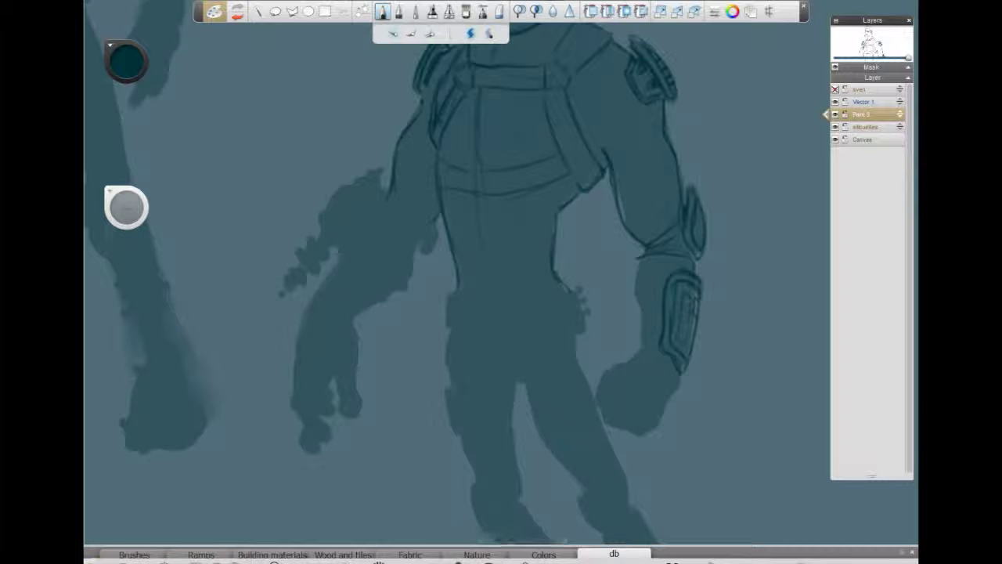
- Outline the right-hand forearm and its clenched fist
mouse_move(645, 260)
mouse_down()
mouse_move(634, 349)
mouse_move(610, 365)
mouse_up()
drag(678, 378, 659, 424)
drag(601, 404, 650, 435)
drag(608, 368, 595, 407)
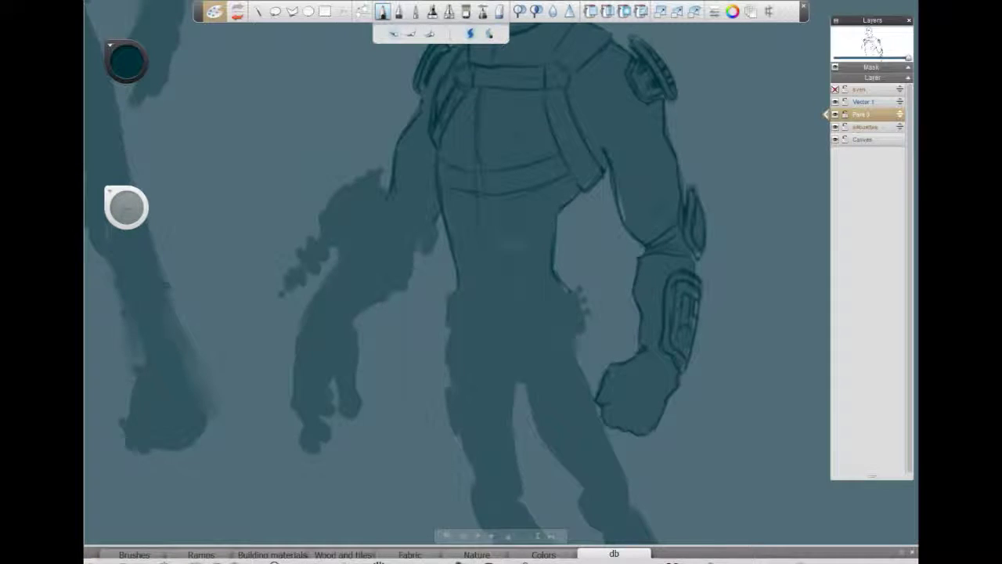
- Draw the hip pouch and the belt with its buckle around the figure's waist
drag(513, 244, 577, 195)
mouse_move(627, 249)
mouse_down()
mouse_move(649, 281)
mouse_move(643, 271)
mouse_up()
drag(628, 246, 648, 242)
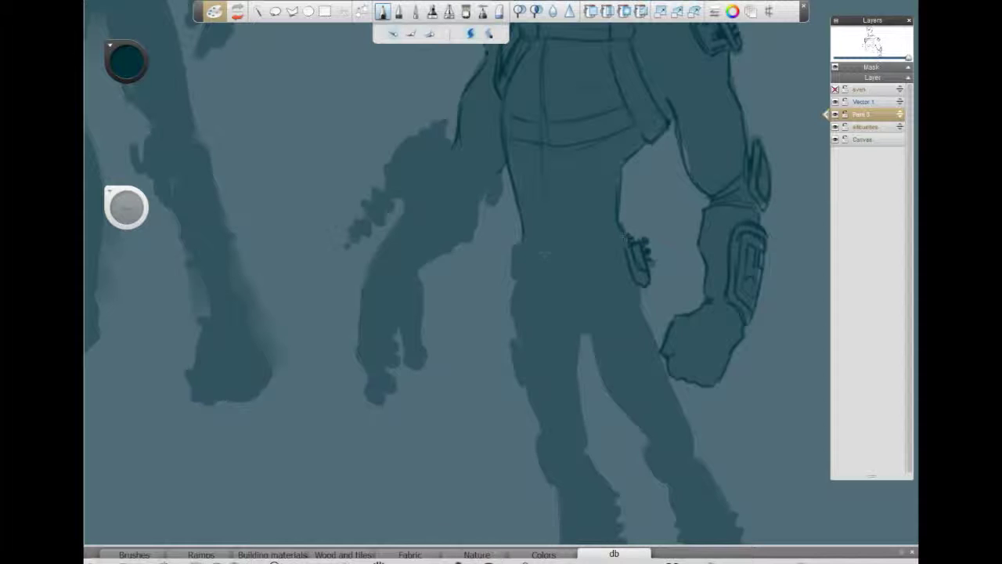
drag(539, 278, 583, 280)
mouse_move(514, 244)
mouse_down()
mouse_move(517, 278)
mouse_move(526, 264)
mouse_up()
mouse_move(537, 254)
mouse_down()
mouse_move(538, 276)
mouse_move(572, 280)
mouse_up()
mouse_move(538, 255)
mouse_down()
mouse_move(567, 253)
mouse_move(579, 274)
mouse_up()
mouse_move(586, 256)
mouse_down()
mouse_move(587, 270)
mouse_move(629, 270)
mouse_up()
- Outline the crotch and left-hand leg, adding the thigh attachment, knee pad and ribbed boot cuff
key(space)
drag(528, 228, 536, 144)
mouse_move(523, 195)
mouse_down()
mouse_move(531, 301)
mouse_move(549, 349)
mouse_up()
drag(569, 239, 592, 251)
mouse_move(587, 251)
mouse_down()
mouse_move(597, 373)
mouse_move(633, 464)
mouse_up()
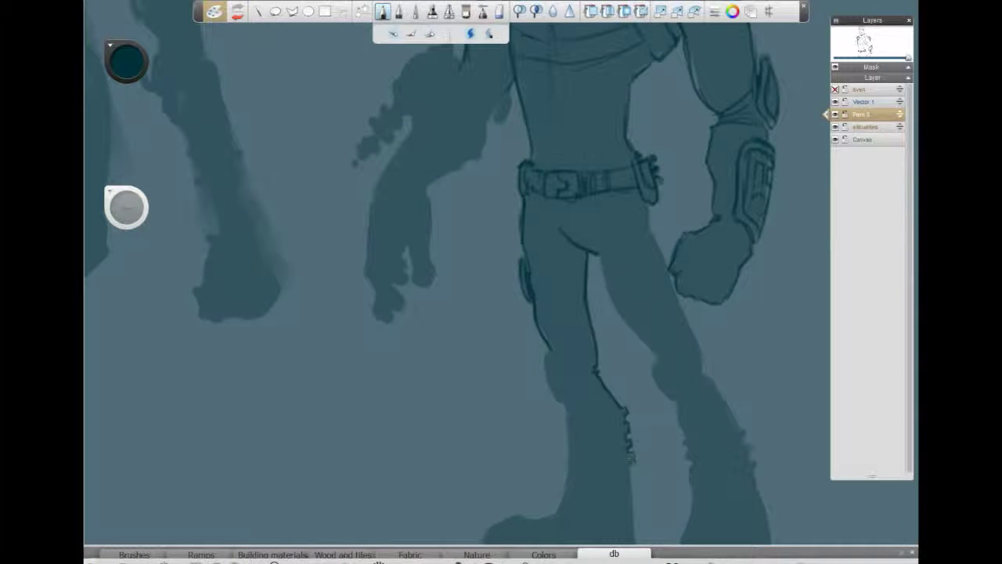
drag(566, 413, 624, 406)
mouse_move(555, 354)
mouse_down()
mouse_move(553, 402)
mouse_move(570, 396)
mouse_up()
drag(559, 352, 585, 361)
- Outline the right-hand leg from hip to shin, with its knee pad and ribbed boot cuff
mouse_move(663, 362)
mouse_down()
mouse_move(692, 410)
mouse_move(668, 375)
mouse_up()
drag(686, 365, 706, 375)
drag(628, 320, 658, 357)
drag(599, 257, 636, 330)
drag(690, 327, 701, 363)
drag(649, 204, 651, 237)
drag(653, 240, 692, 339)
mouse_move(703, 376)
mouse_down()
mouse_move(734, 426)
mouse_move(686, 440)
mouse_up()
drag(683, 442, 736, 427)
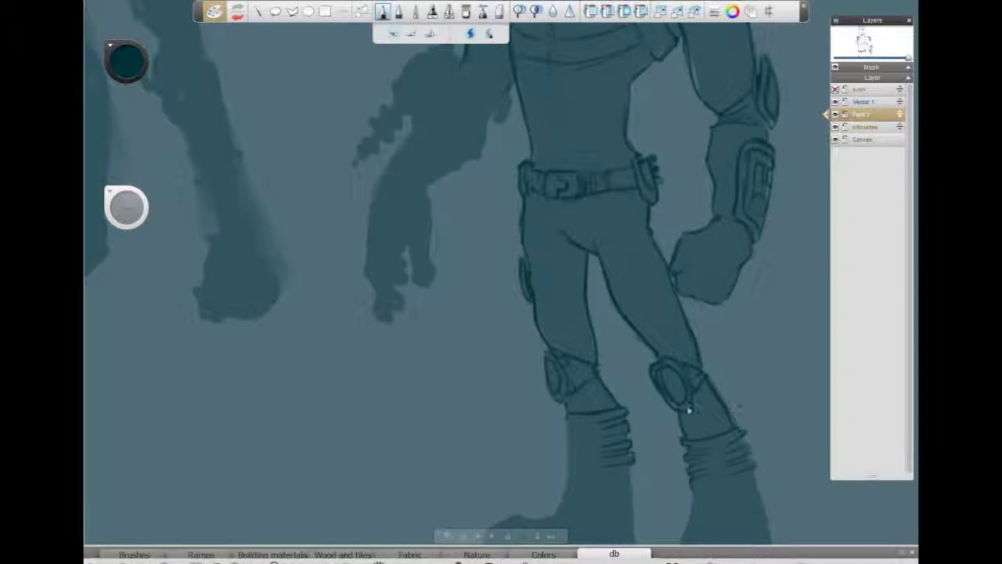
- Draw the right-hand boot's shaft, foot, sole and surface details
drag(744, 403, 675, 208)
drag(625, 294, 609, 376)
drag(614, 379, 700, 390)
drag(702, 348, 703, 378)
drag(697, 349, 698, 382)
drag(611, 348, 609, 368)
mouse_move(692, 308)
mouse_down()
mouse_move(705, 349)
mouse_move(673, 241)
mouse_up()
drag(607, 367, 604, 396)
mouse_move(606, 388)
mouse_down()
mouse_move(665, 374)
mouse_move(618, 398)
mouse_up()
drag(654, 374, 675, 382)
mouse_move(603, 405)
mouse_down()
mouse_move(606, 423)
mouse_move(651, 424)
mouse_up()
drag(662, 424, 690, 417)
- Draw the left-hand boot's shaft, ankle, toe and sole
drag(498, 222, 485, 323)
drag(483, 317, 536, 364)
drag(566, 311, 549, 364)
drag(564, 271, 567, 341)
drag(535, 310, 536, 320)
key(space)
drag(407, 323, 451, 225)
drag(526, 225, 476, 233)
mouse_move(476, 234)
mouse_down()
mouse_move(460, 256)
mouse_move(502, 278)
mouse_up()
drag(501, 277, 605, 269)
- Erase the centre and left-hand construction lines of the vest across the chest
key(space)
mouse_move(541, 184)
mouse_down()
mouse_move(476, 180)
mouse_move(494, 338)
mouse_up()
key(e)
drag(542, 127, 533, 170)
drag(606, 186, 567, 199)
drag(572, 139, 559, 127)
- Draw the strapped elbow band, sleeve folds and forearm outline on the left-hand arm
key(space)
drag(447, 179, 509, 178)
key(1)
drag(544, 223, 542, 236)
drag(533, 249, 596, 289)
mouse_move(573, 256)
mouse_down()
mouse_move(589, 288)
mouse_move(510, 349)
mouse_up()
mouse_move(496, 280)
mouse_down()
mouse_move(459, 351)
mouse_move(490, 279)
mouse_up()
drag(562, 268, 530, 312)
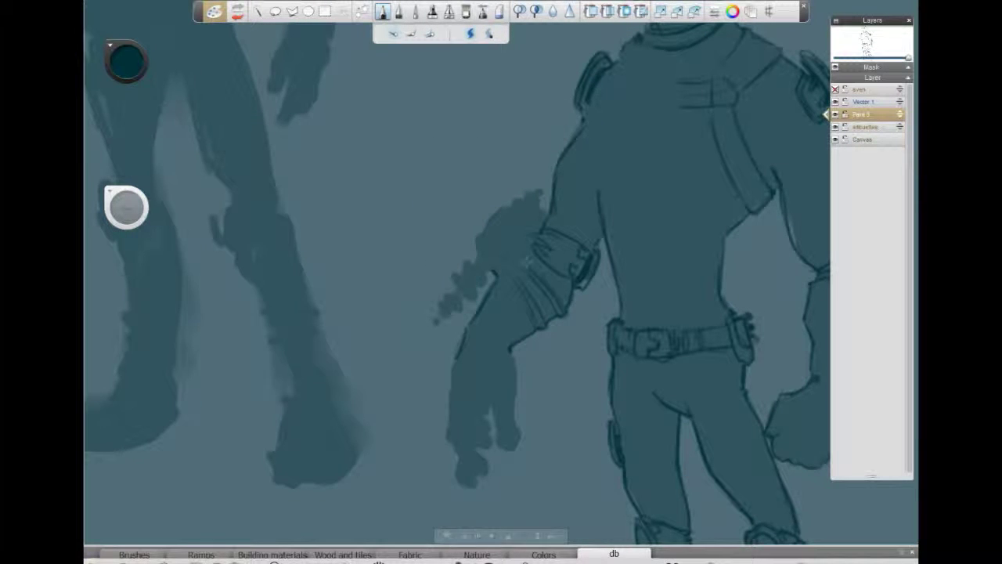
- Outline the rounded elbow guard and the tapering ribbed spike projecting from the left-hand arm
mouse_move(496, 262)
mouse_down()
mouse_move(477, 236)
mouse_move(518, 268)
mouse_move(544, 225)
mouse_up()
click(519, 168)
mouse_move(523, 199)
mouse_down()
mouse_move(546, 219)
mouse_move(546, 208)
mouse_up()
drag(466, 260, 482, 288)
drag(454, 277, 474, 290)
mouse_move(446, 293)
mouse_down()
mouse_move(461, 310)
mouse_move(450, 316)
mouse_up()
drag(444, 311, 437, 322)
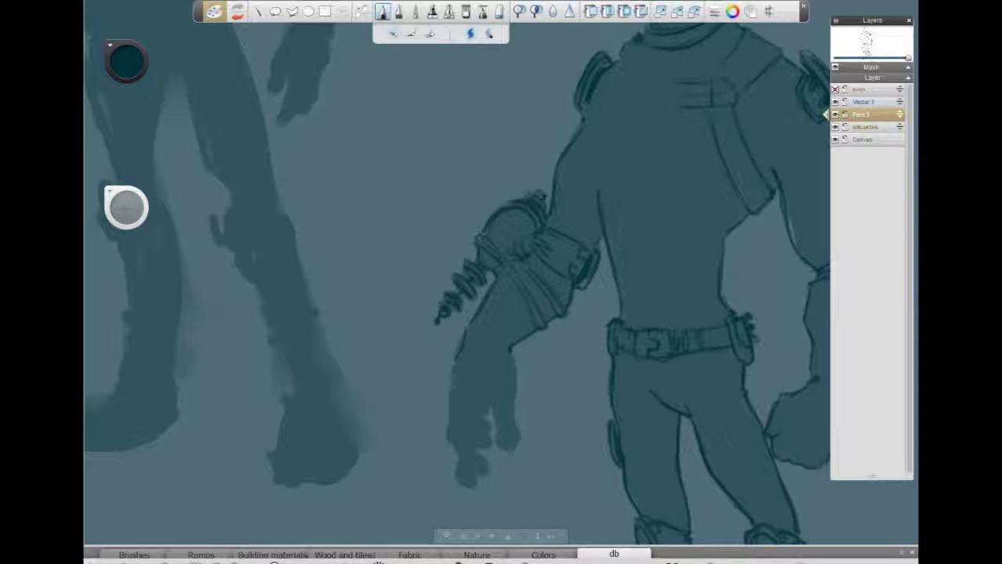
drag(434, 294, 459, 224)
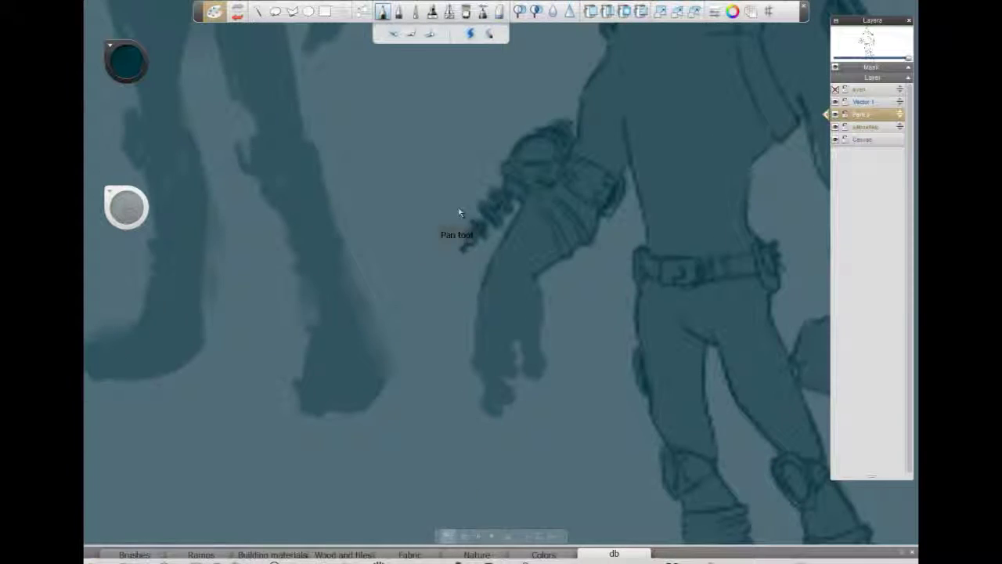
- Outline the wrist, palm and fingers of the lowered hand on the left-hand arm
mouse_move(479, 288)
mouse_down()
mouse_move(480, 398)
mouse_move(499, 410)
mouse_move(498, 347)
mouse_up()
drag(503, 403, 515, 345)
drag(517, 282, 498, 404)
- Sketch the vest's left-hand edge, centre seam and chest panel lines across the third figure's torso
drag(603, 179, 587, 229)
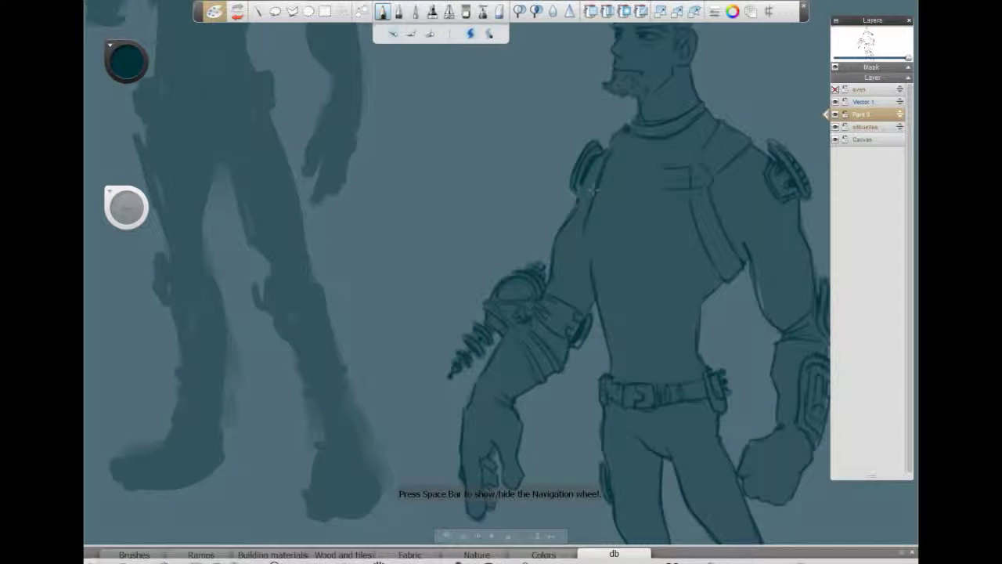
drag(651, 182, 643, 233)
drag(738, 217, 732, 234)
drag(664, 168, 629, 167)
mouse_move(624, 149)
mouse_down()
mouse_move(588, 232)
mouse_move(592, 256)
mouse_up()
mouse_move(647, 191)
mouse_down()
mouse_move(601, 245)
mouse_move(701, 246)
mouse_up()
- Draw the vest's horizontal upper chest band and lower hem band, plus the side fastening below the right-hand armpit
drag(597, 256, 702, 260)
drag(595, 278, 711, 280)
drag(612, 187, 693, 189)
drag(626, 168, 691, 168)
drag(707, 253, 708, 276)
drag(737, 258, 721, 282)
mouse_move(607, 281)
mouse_down()
mouse_move(593, 239)
mouse_move(463, 188)
mouse_move(469, 269)
mouse_move(494, 118)
mouse_move(447, 223)
mouse_up()
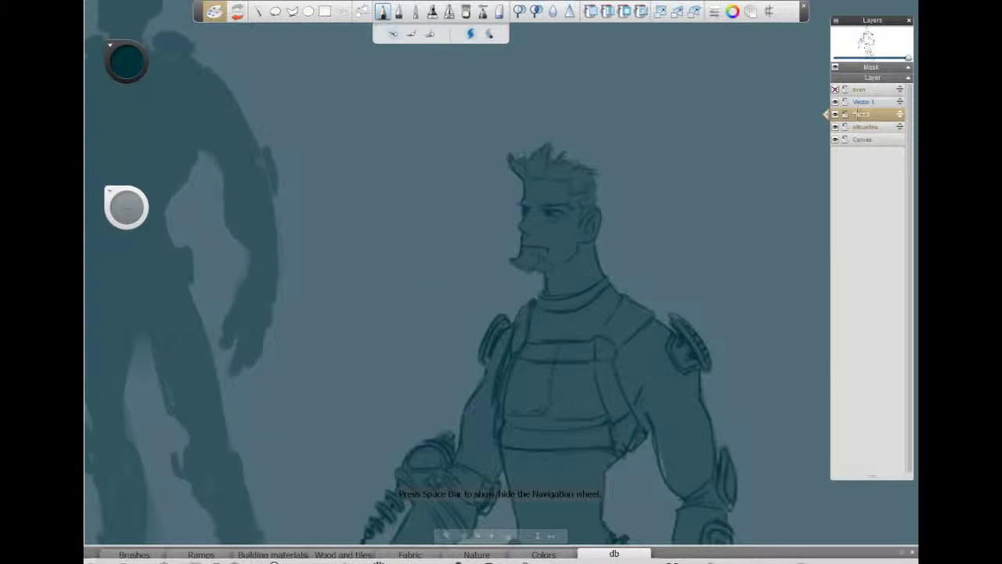
- Add a new paint layer above Paint 3 and draw a headset with an earpiece, temple arm and rectangular eyepiece on the face
drag(867, 115, 868, 90)
drag(584, 218, 588, 238)
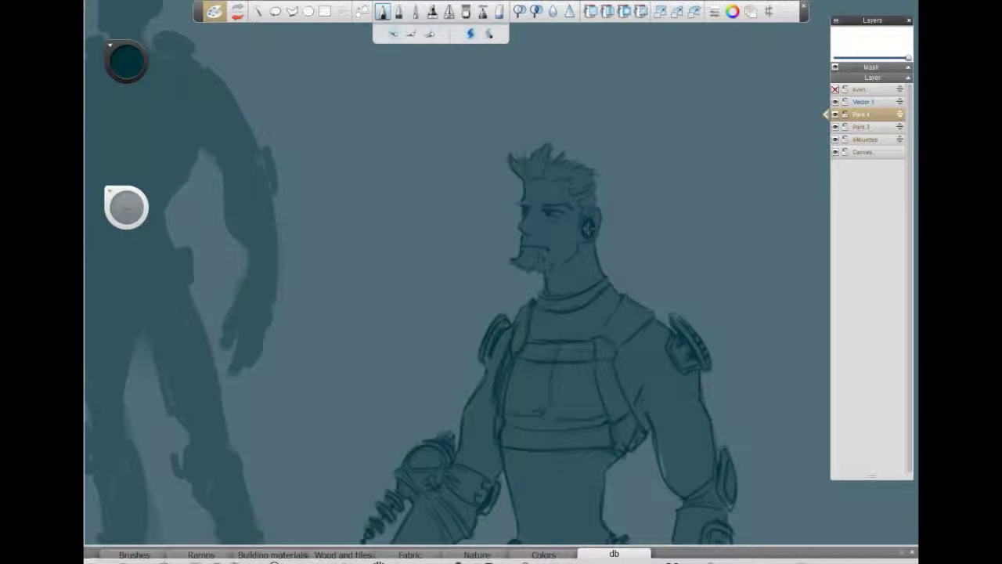
mouse_move(581, 201)
mouse_down()
mouse_move(587, 218)
mouse_move(542, 197)
mouse_move(540, 220)
mouse_move(563, 206)
mouse_up()
drag(562, 206, 560, 221)
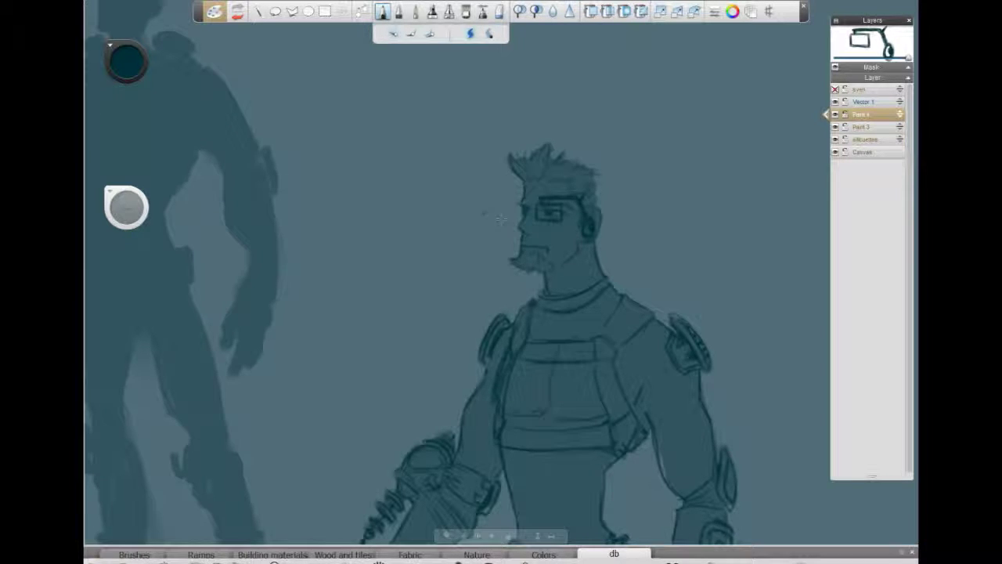
- Add a small mark on the neck and short spiky strokes along the top of the hair
mouse_move(590, 263)
mouse_down()
mouse_move(598, 274)
mouse_move(597, 261)
mouse_up()
mouse_move(523, 162)
mouse_down()
mouse_move(517, 151)
mouse_move(537, 149)
mouse_up()
drag(555, 159, 565, 152)
drag(567, 159, 587, 158)
- On the Paint 3 layer, add a short chest crease, then erase and redraw the vest's left-hand edge near the shoulder
key(space)
mouse_move(442, 187)
mouse_down()
mouse_move(398, 186)
mouse_move(404, 72)
mouse_up()
key(space)
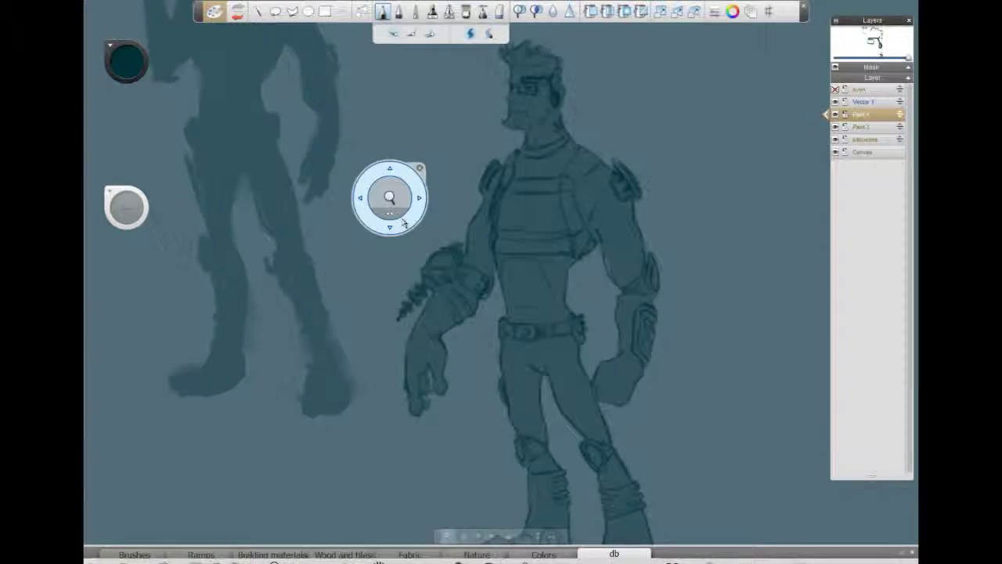
drag(389, 198, 358, 205)
drag(371, 230, 352, 219)
click(860, 127)
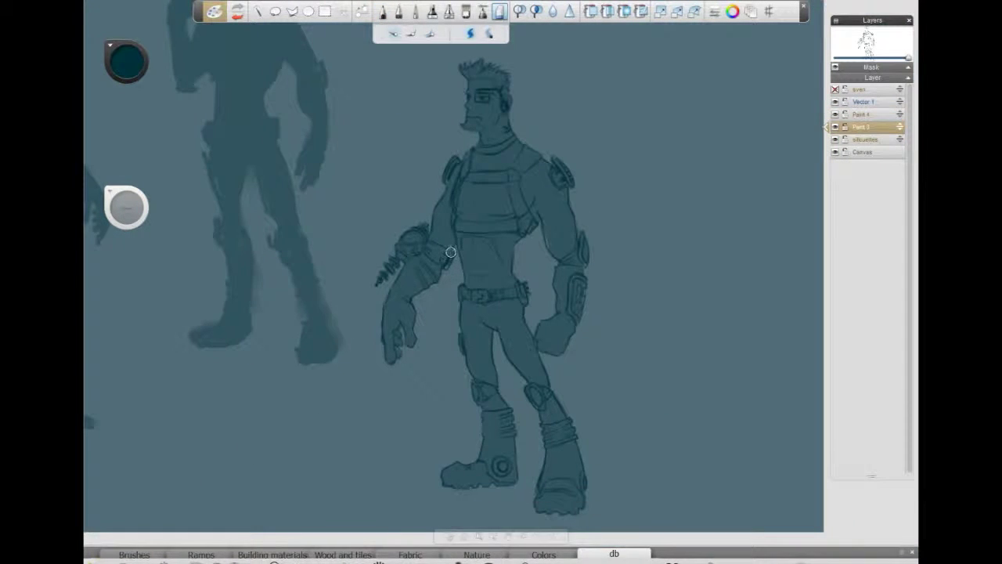
drag(472, 200, 469, 211)
key(e)
drag(470, 166, 454, 210)
key(b)
mouse_move(467, 159)
mouse_down()
mouse_move(454, 187)
mouse_move(470, 172)
mouse_up()
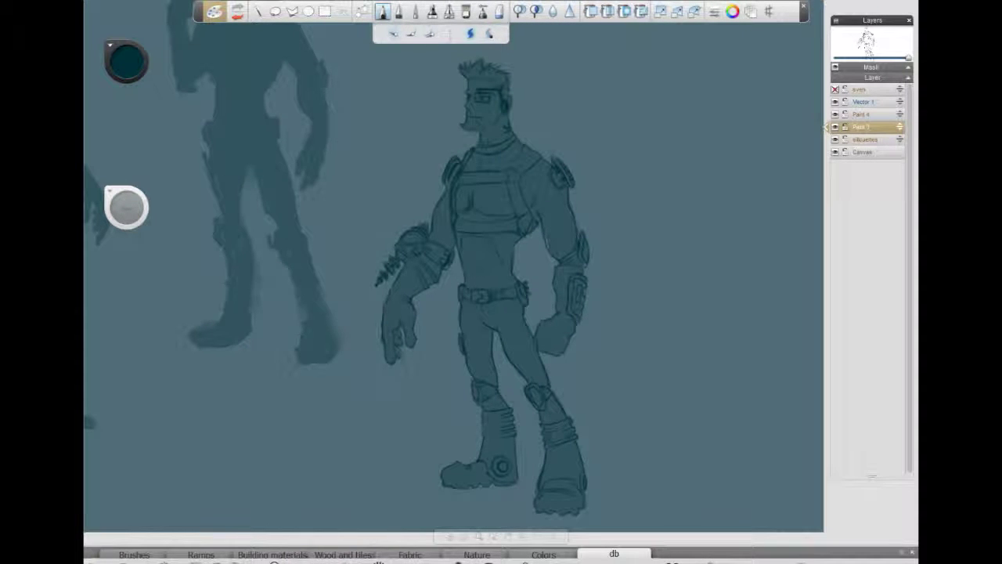